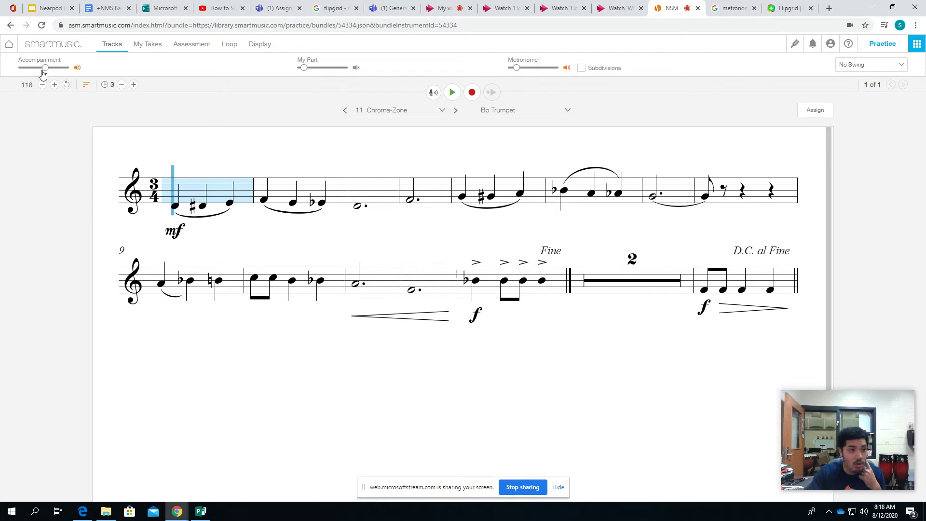
- Lower the accompaniment volume, play 11. Chroma-Zone, and raise the accompaniment to about two-thirds during playback
drag(43, 68, 31, 68)
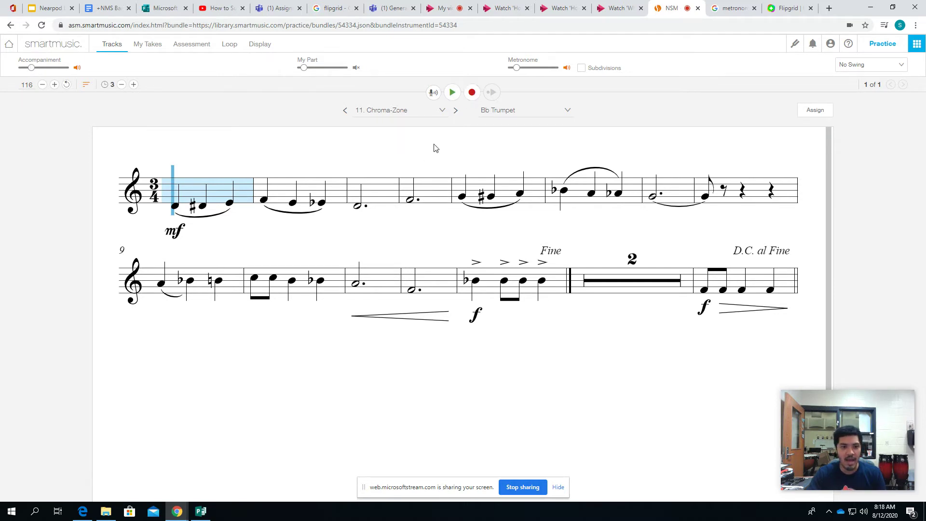
click(451, 94)
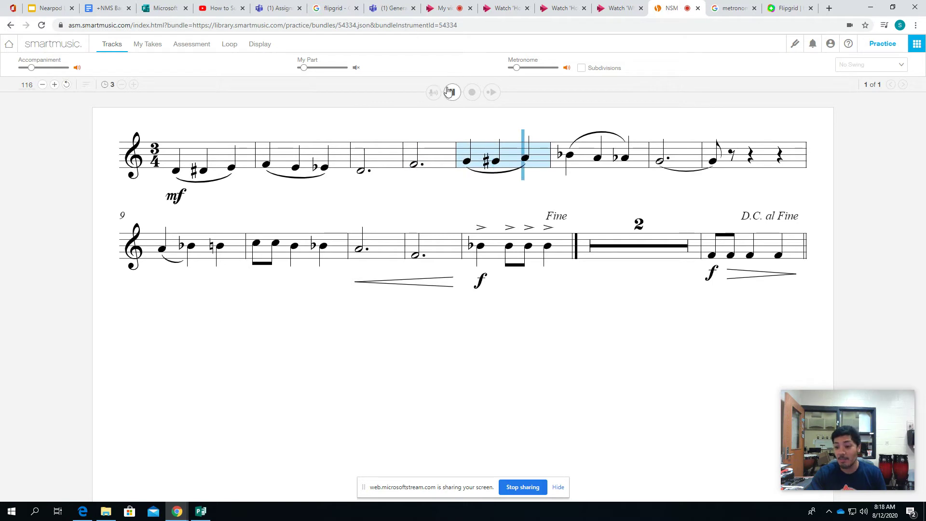
drag(31, 68, 53, 71)
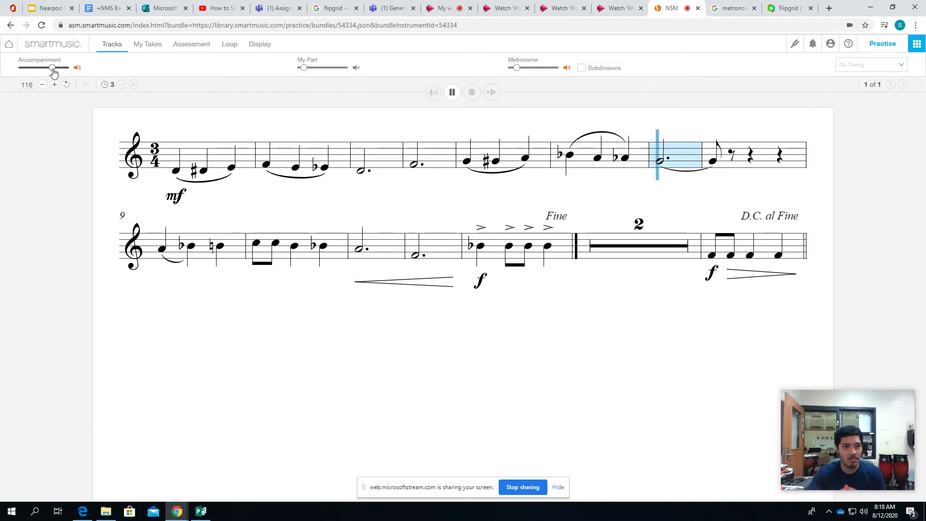
- Turn the accompaniment down to its minimum while unmuting My Part and setting its volume to about half
drag(311, 70, 329, 71)
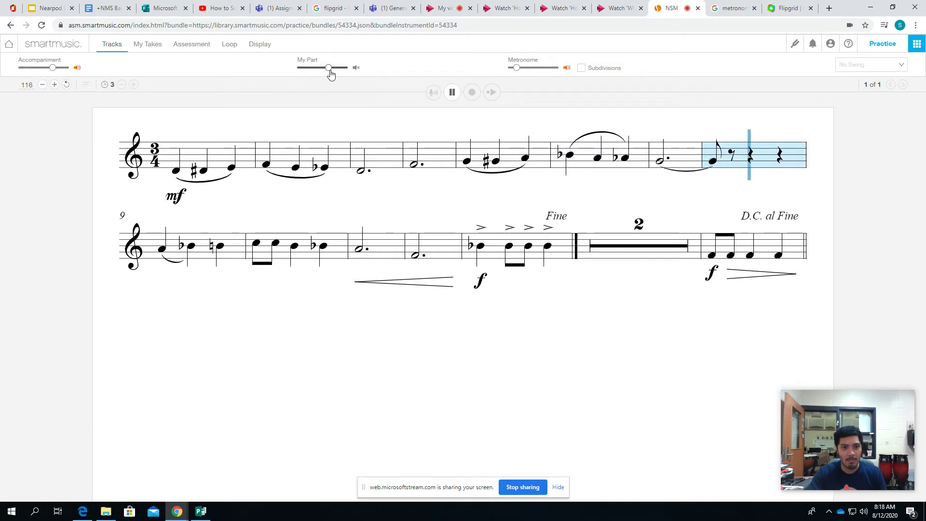
click(50, 71)
drag(50, 72, 11, 76)
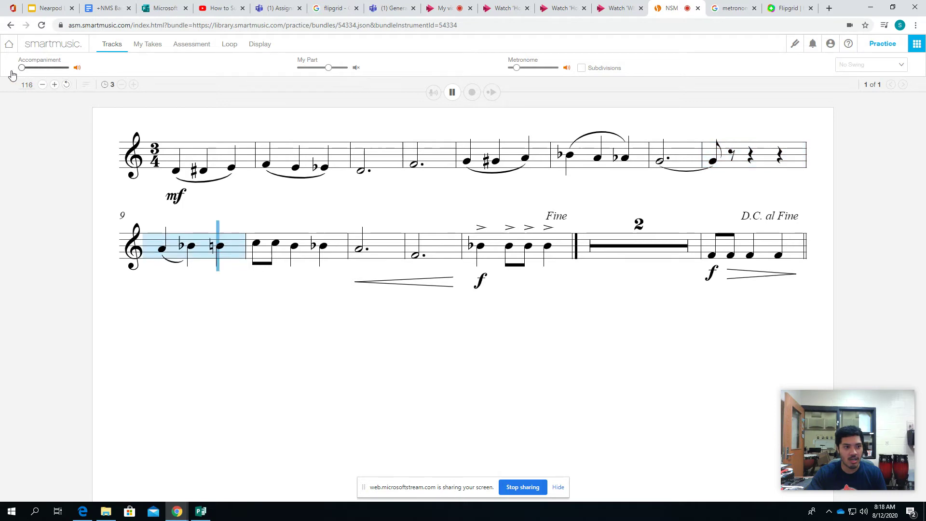
drag(328, 71, 356, 71)
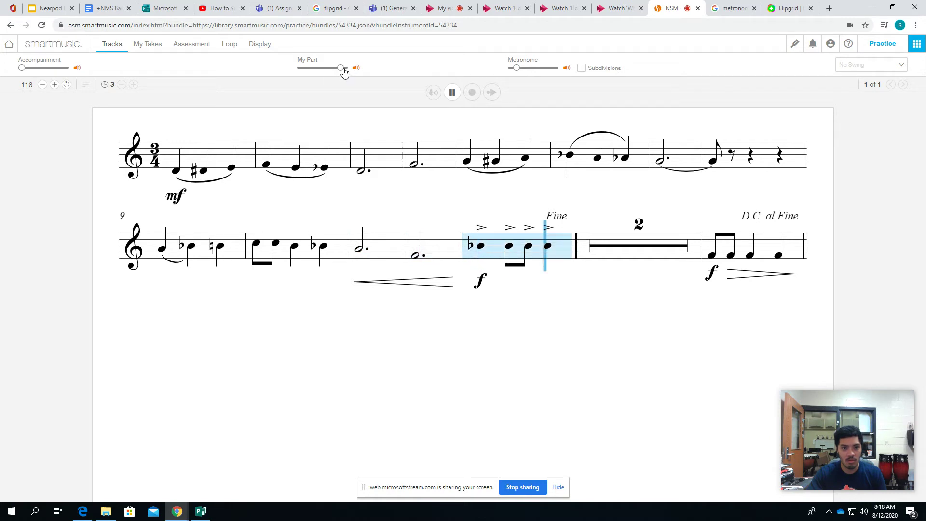
drag(342, 68, 324, 69)
- Raise the metronome volume to slightly above half, try the beat subdivisions, and stop playback
click(520, 68)
drag(522, 72, 536, 70)
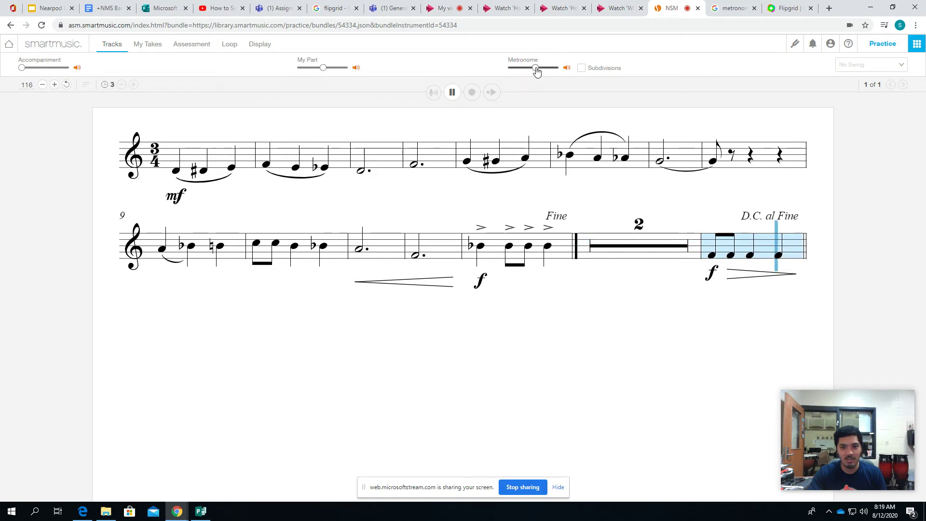
click(582, 70)
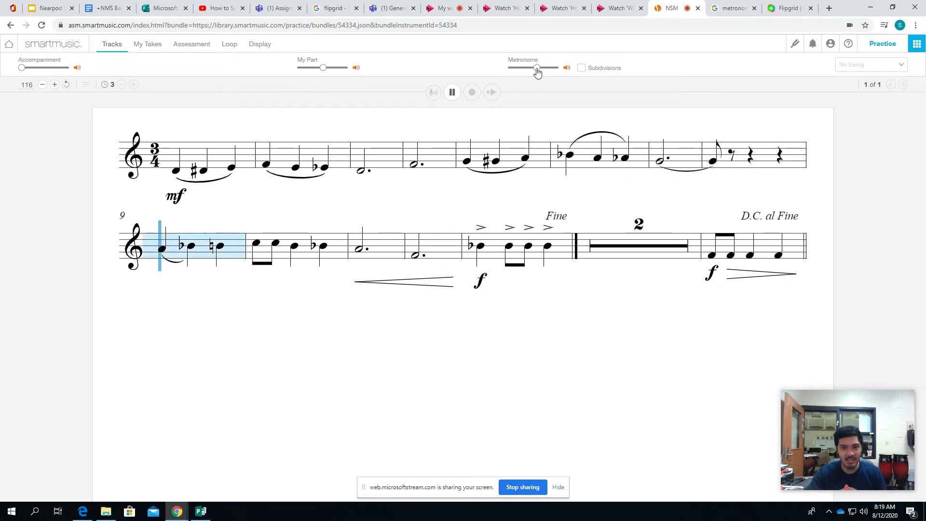
click(452, 93)
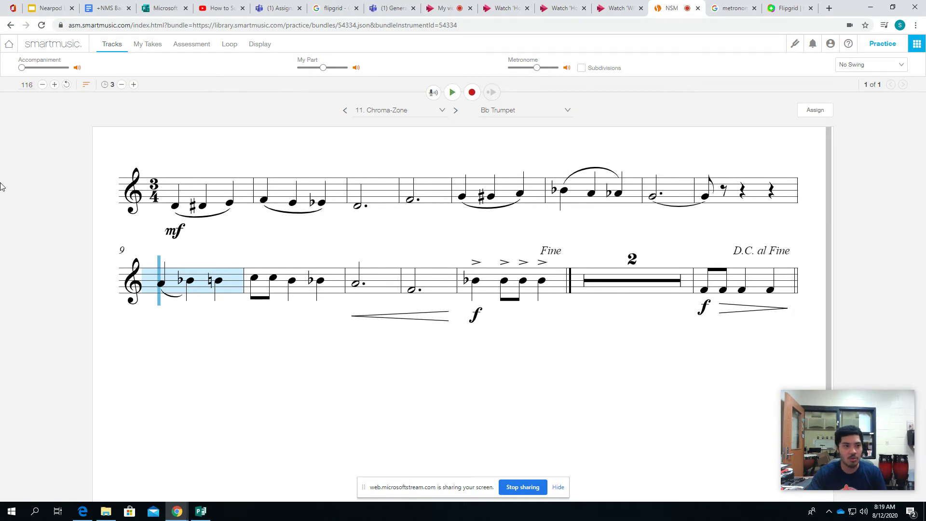
- Rebalance the tracks with accompaniment at about a quarter volume, My Part at about a third, and the metronome low
drag(22, 68, 33, 69)
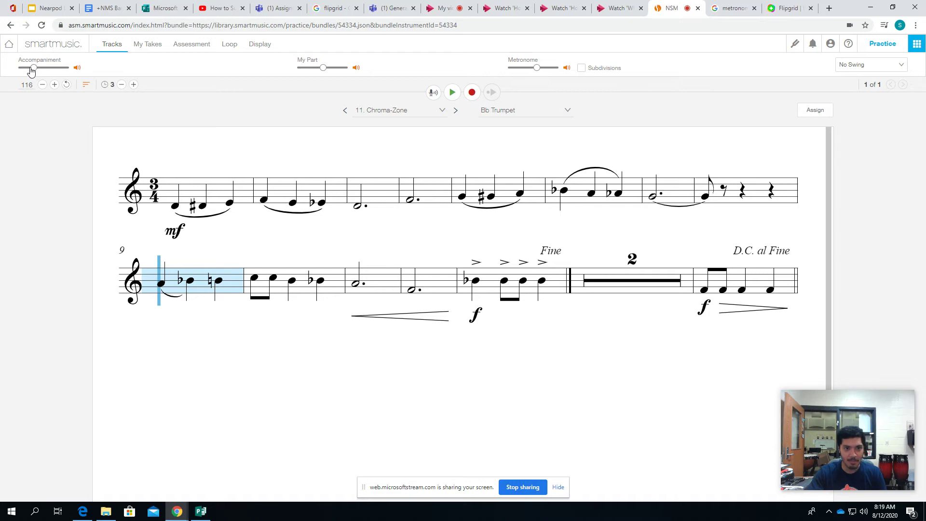
drag(322, 68, 314, 68)
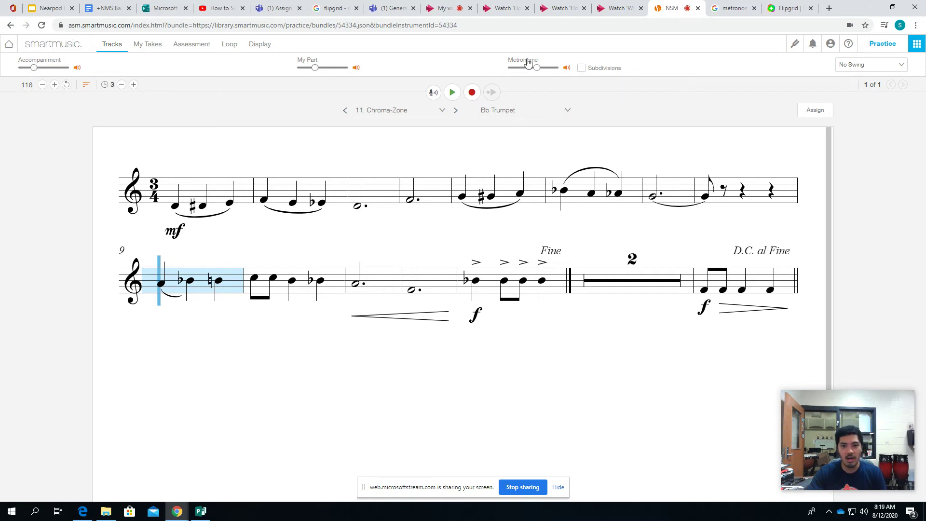
drag(531, 69, 518, 69)
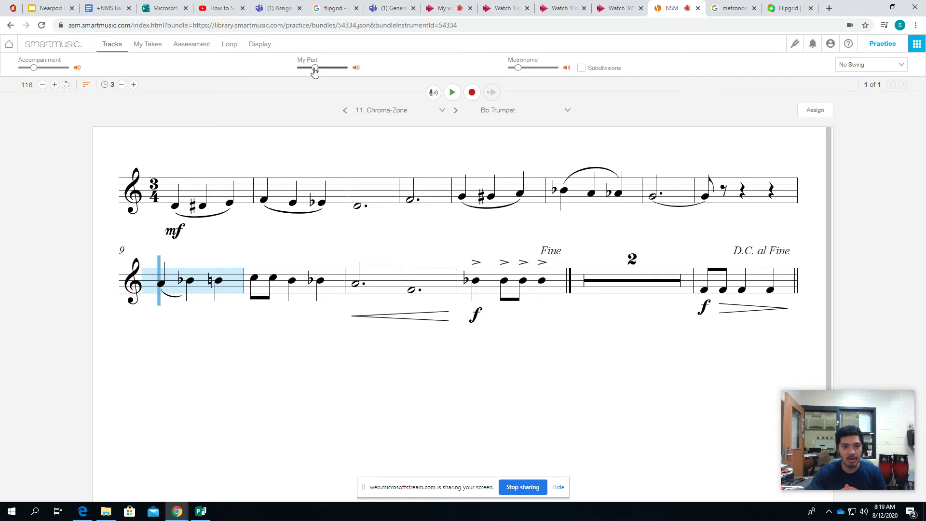
- Review the recorded takes controls and the display settings, including the available playback cursor types
click(148, 45)
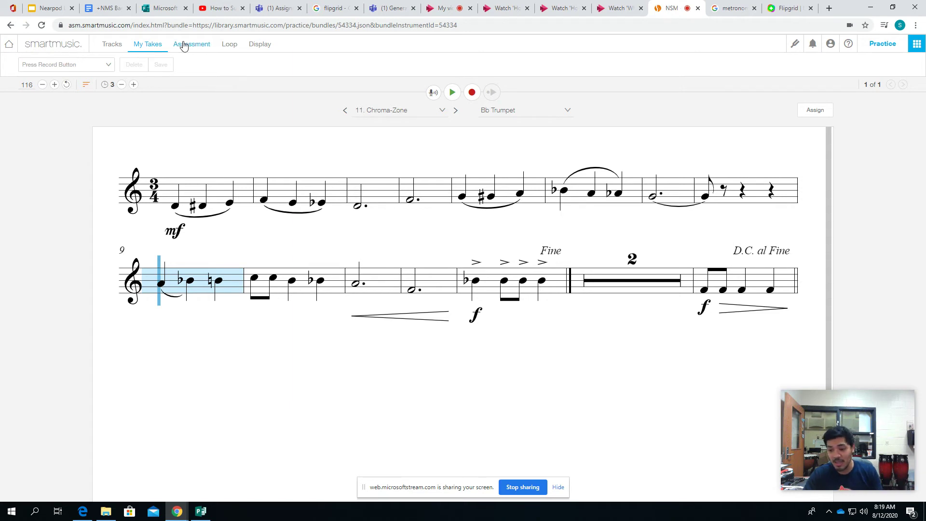
click(253, 46)
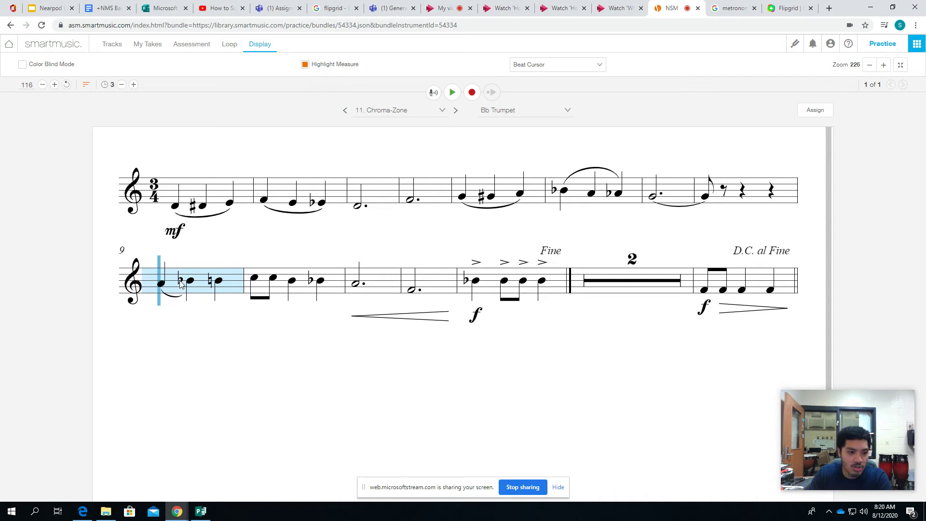
click(569, 66)
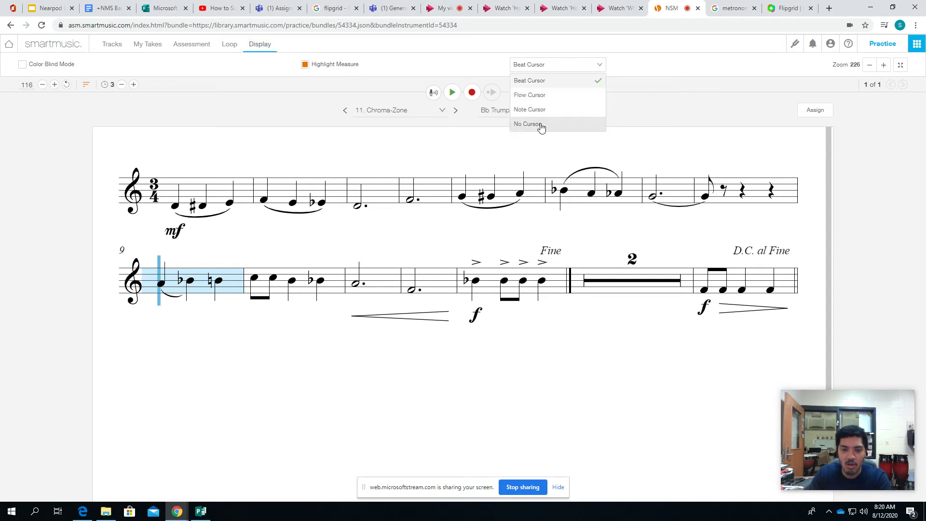
click(440, 72)
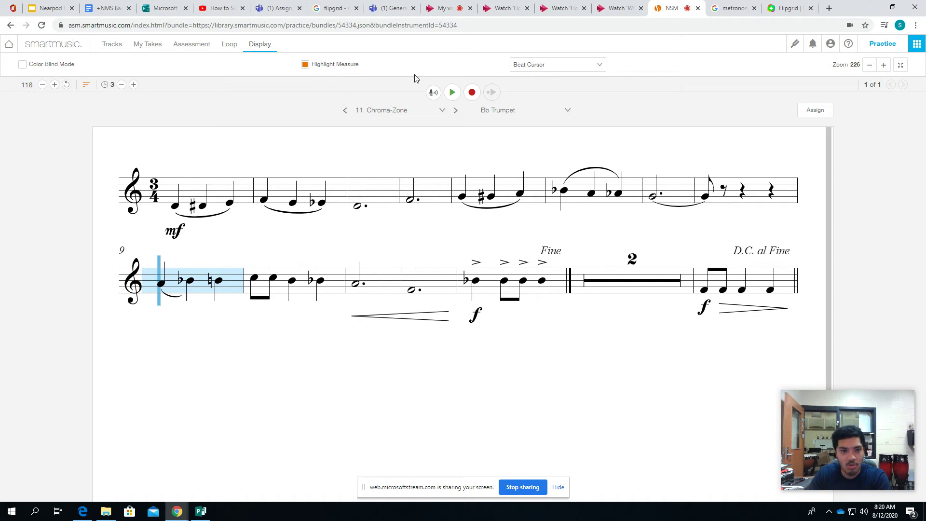
- Move the playback position to the first measure and lower the accompaniment volume slightly in the track settings
click(176, 209)
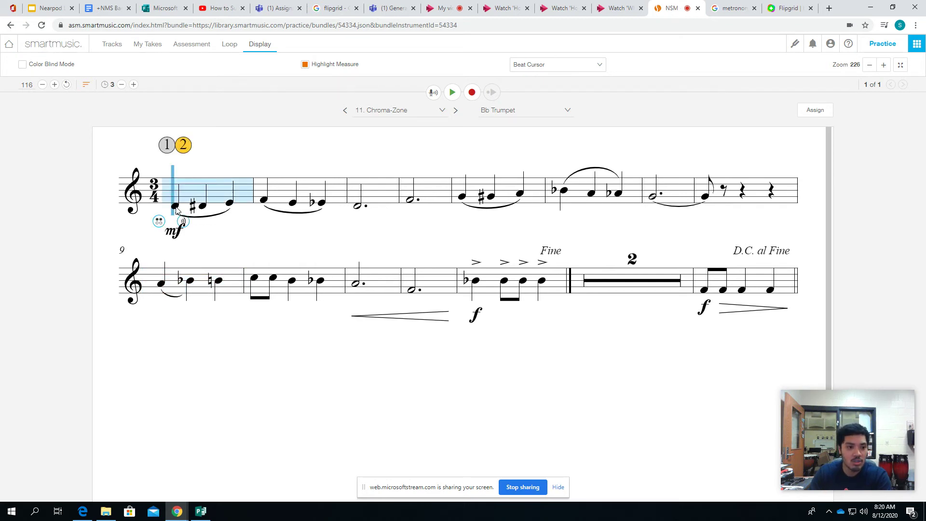
click(110, 48)
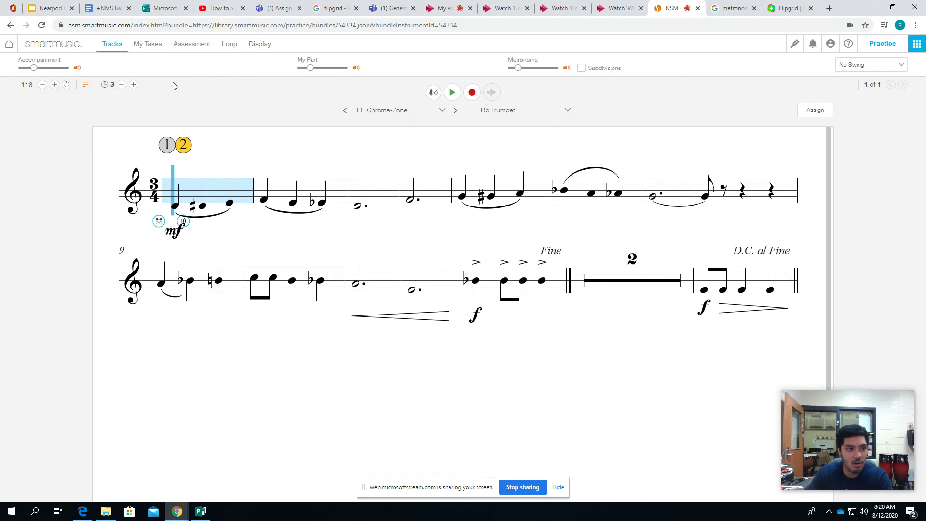
drag(34, 68, 31, 71)
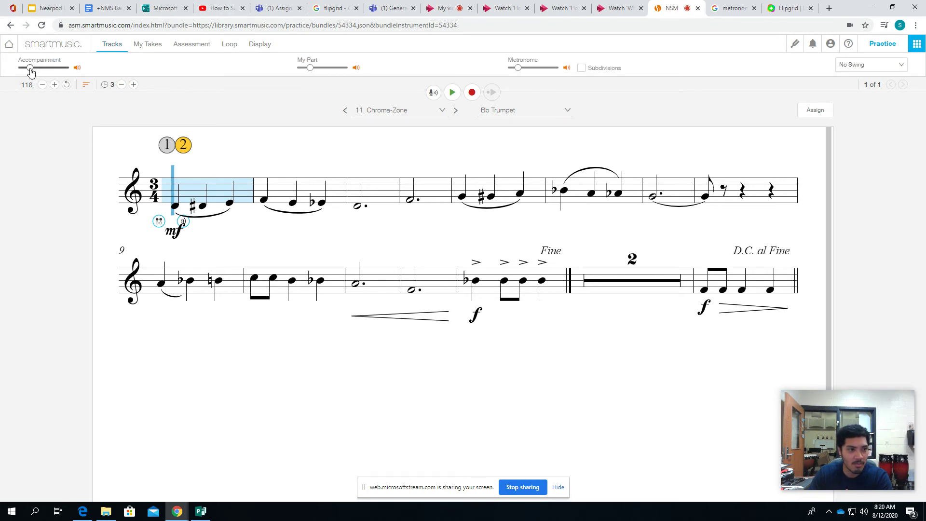
- Choose Melodic through microphone as the assessment type, test the microphone, and record a take of Chroma-Zone
click(472, 94)
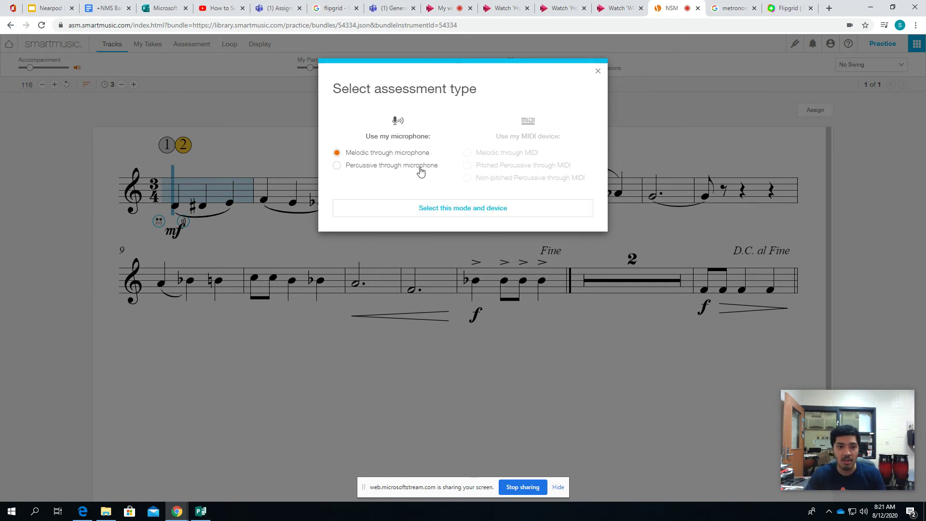
click(495, 217)
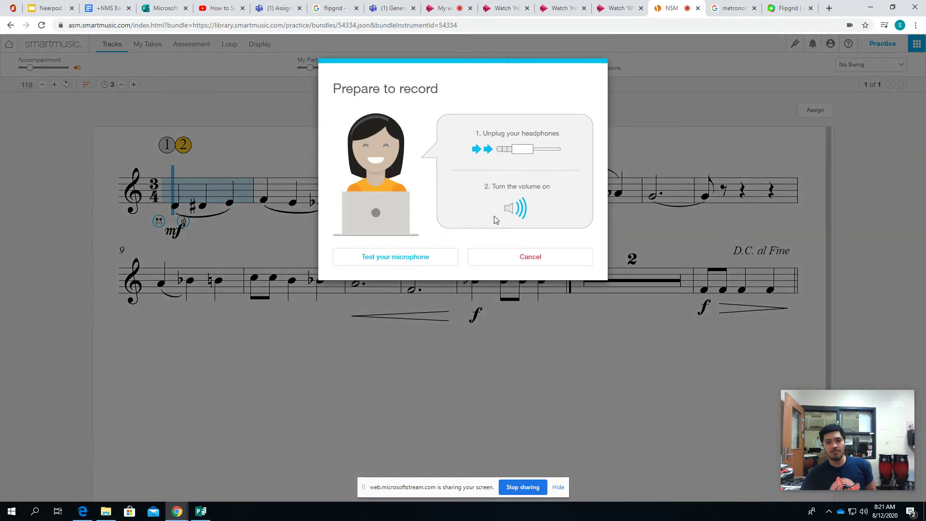
click(401, 254)
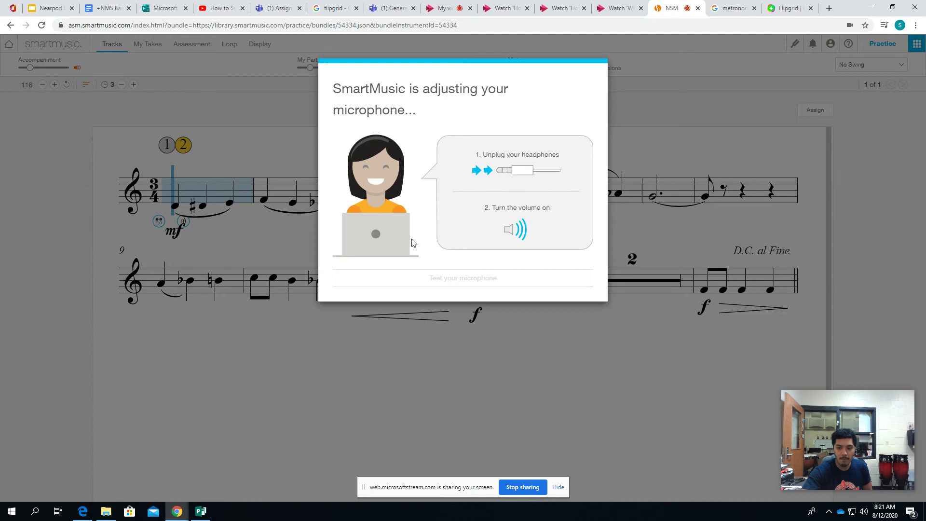
click(462, 260)
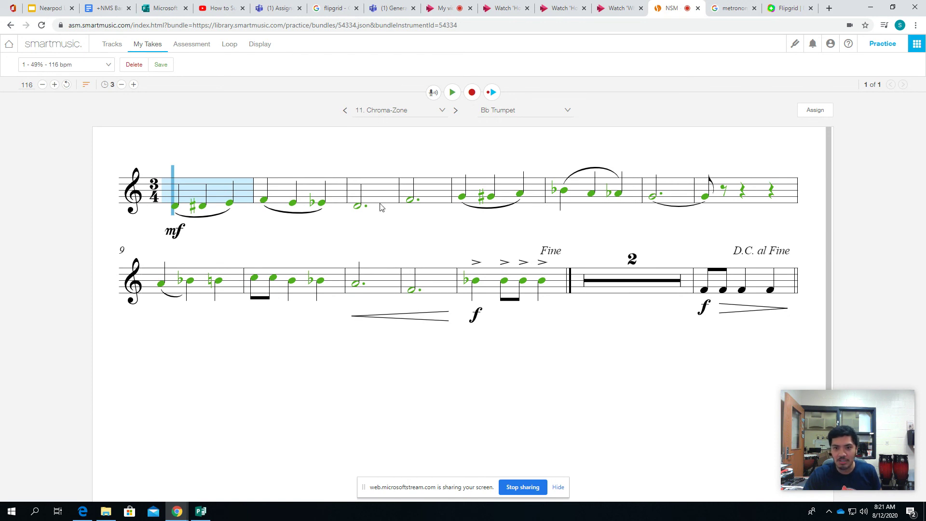
- Play back part of the recorded take, stopping to lower the computer's speaker volume to 26
click(493, 92)
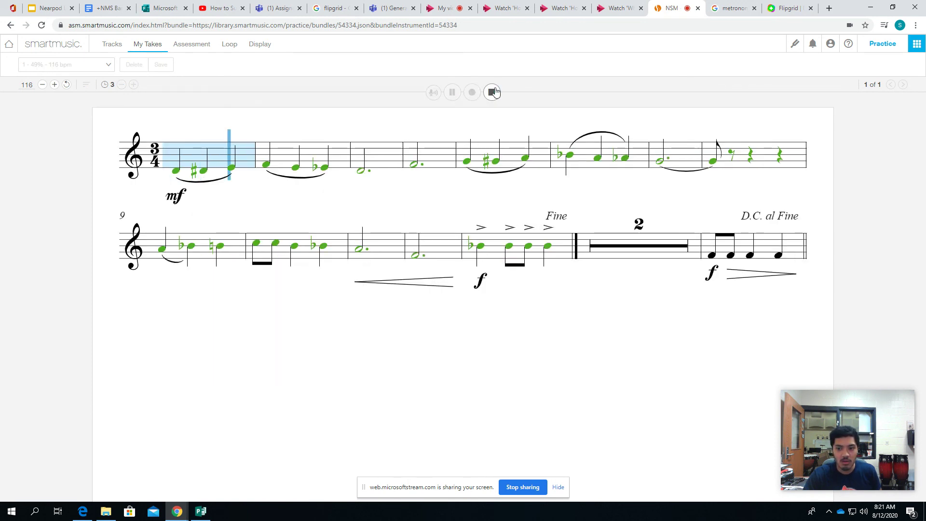
click(493, 92)
click(864, 512)
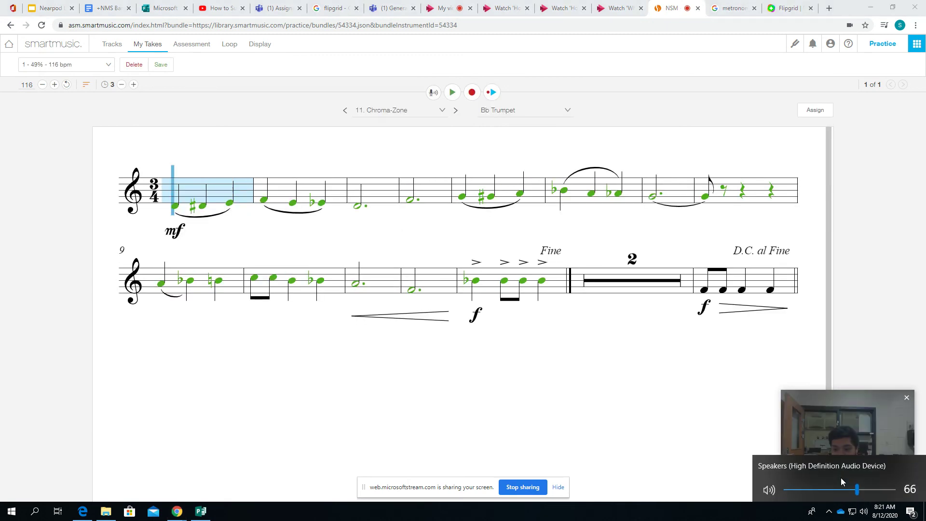
click(814, 488)
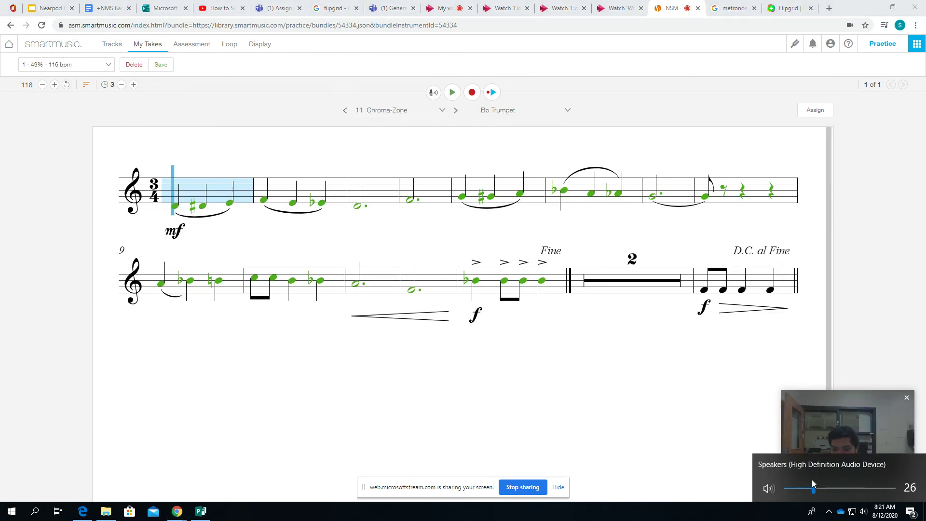
click(493, 93)
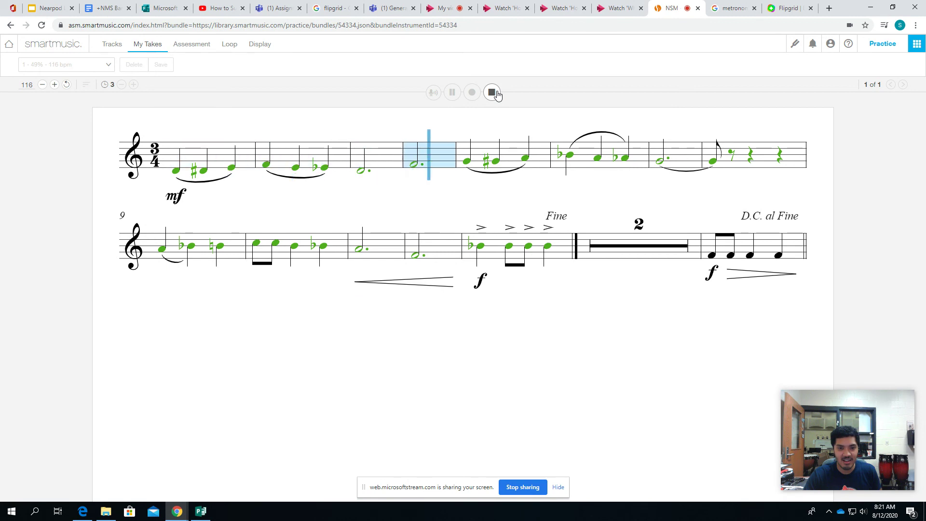
click(493, 92)
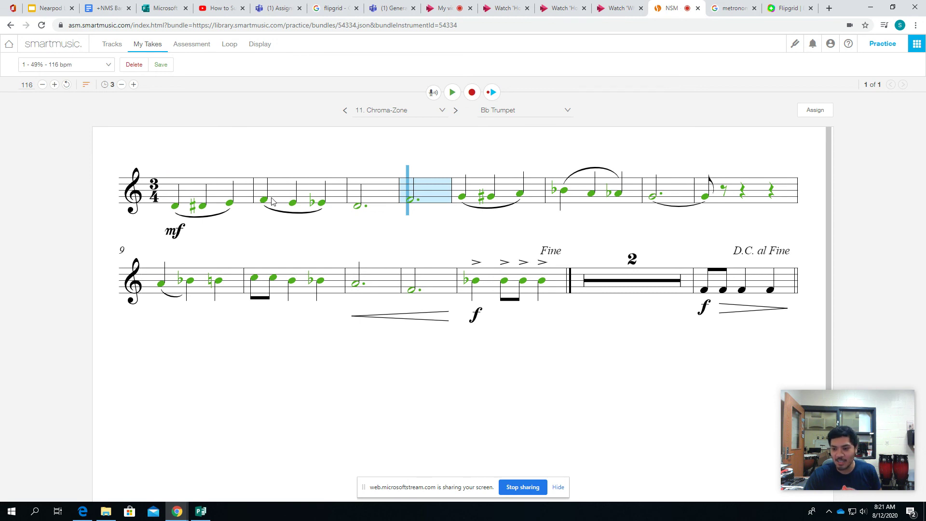